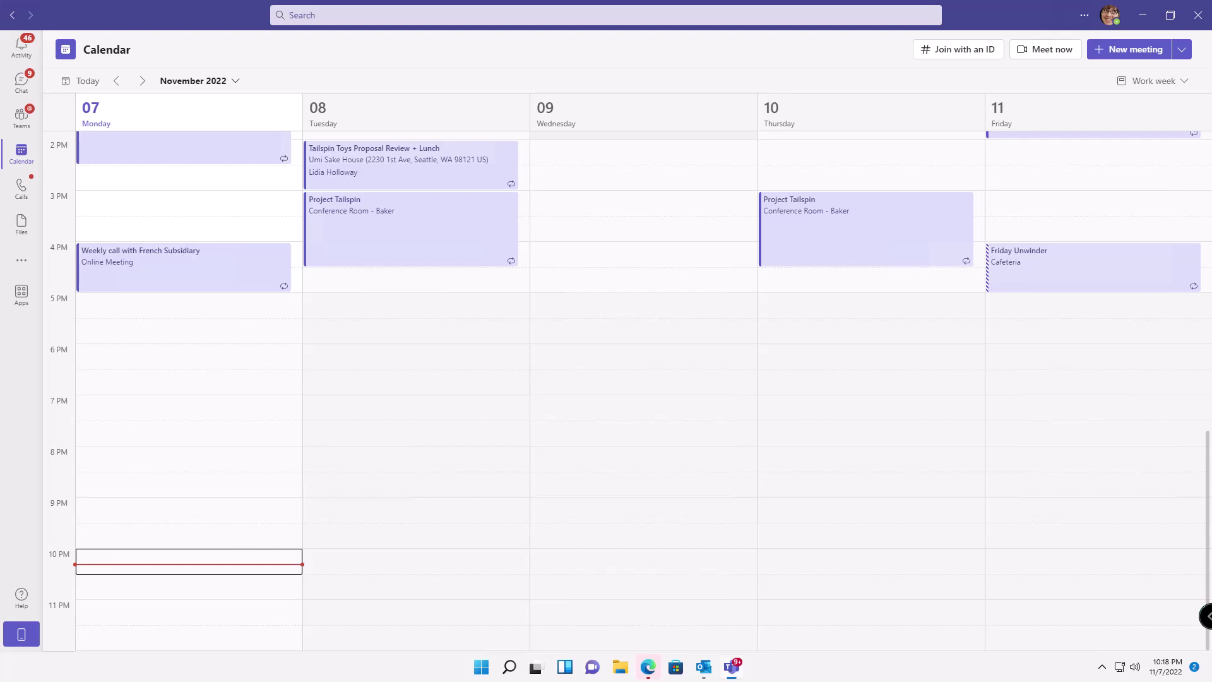
Start scheduling a new meeting titled "Project Update Meeting" and add the colleague as a required attendee.
click(1181, 50)
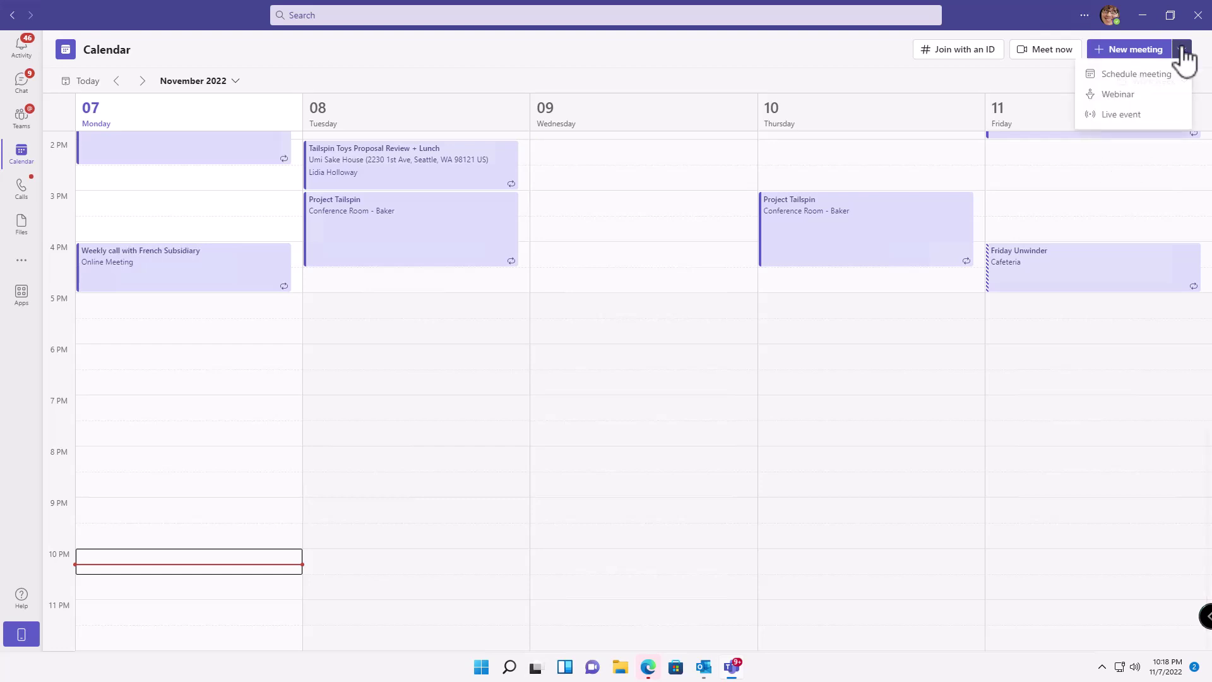
click(1114, 76)
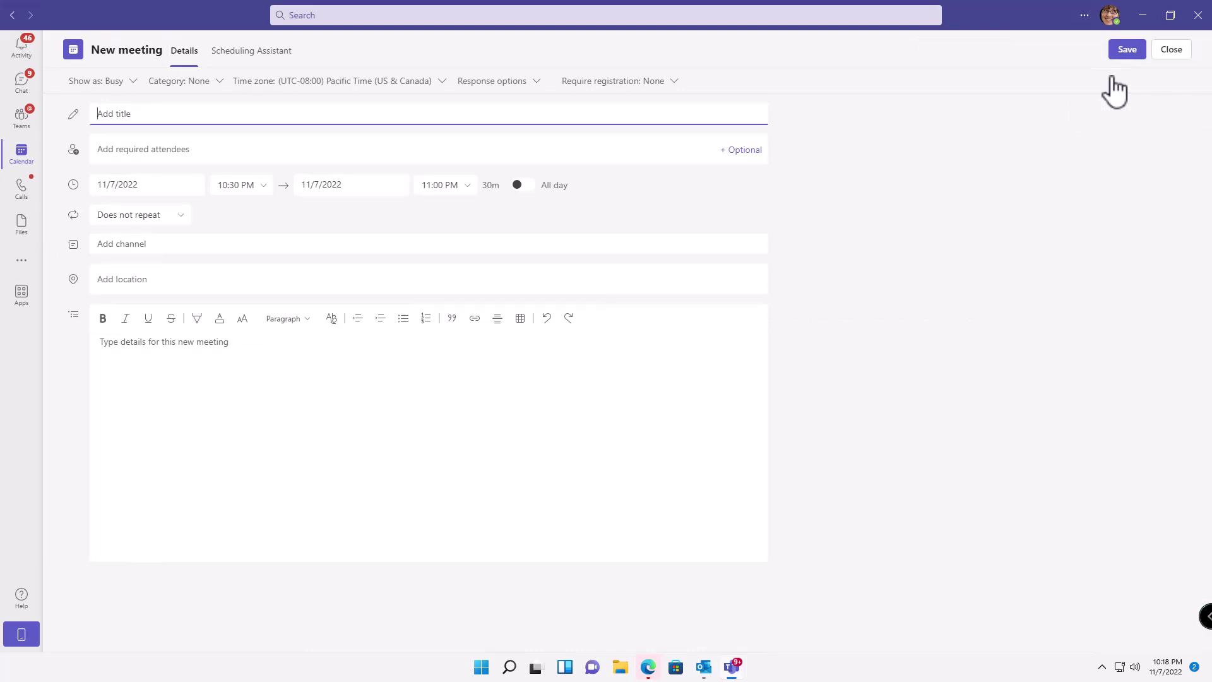
text(Project Update Meeting)
click(240, 158)
text(Nestor)
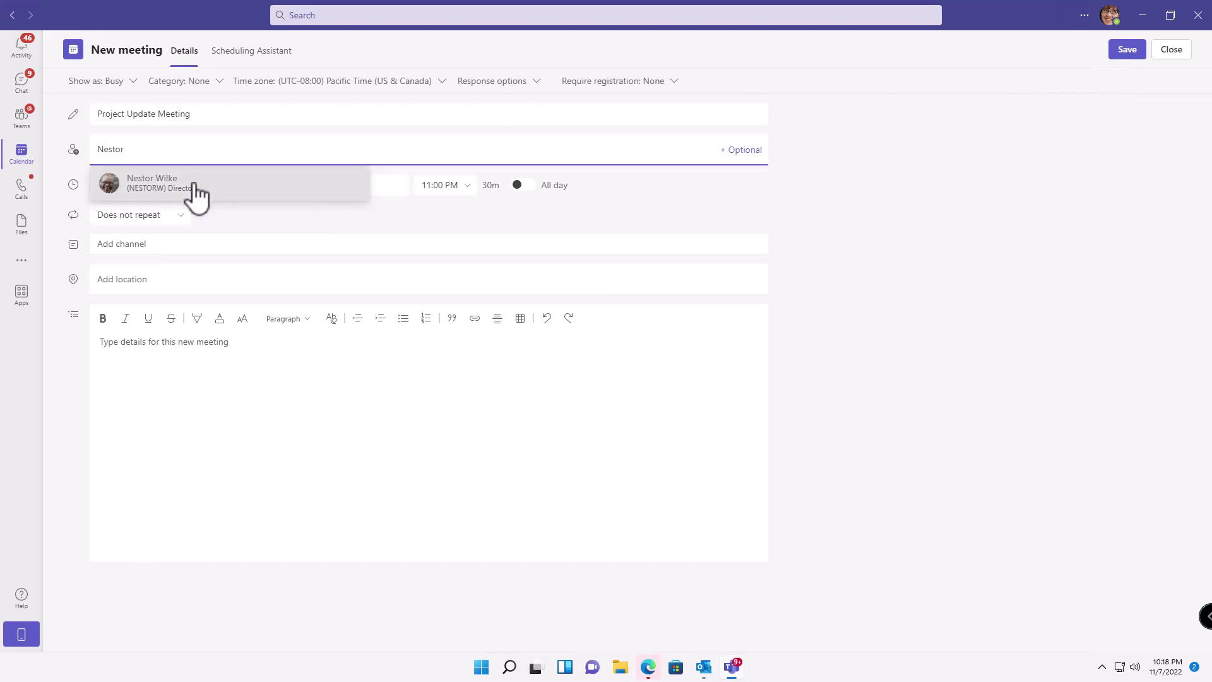
click(193, 186)
Schedule the meeting for 11/14/2022 from 8:30 AM to 10:30 AM and send the invitation.
click(169, 187)
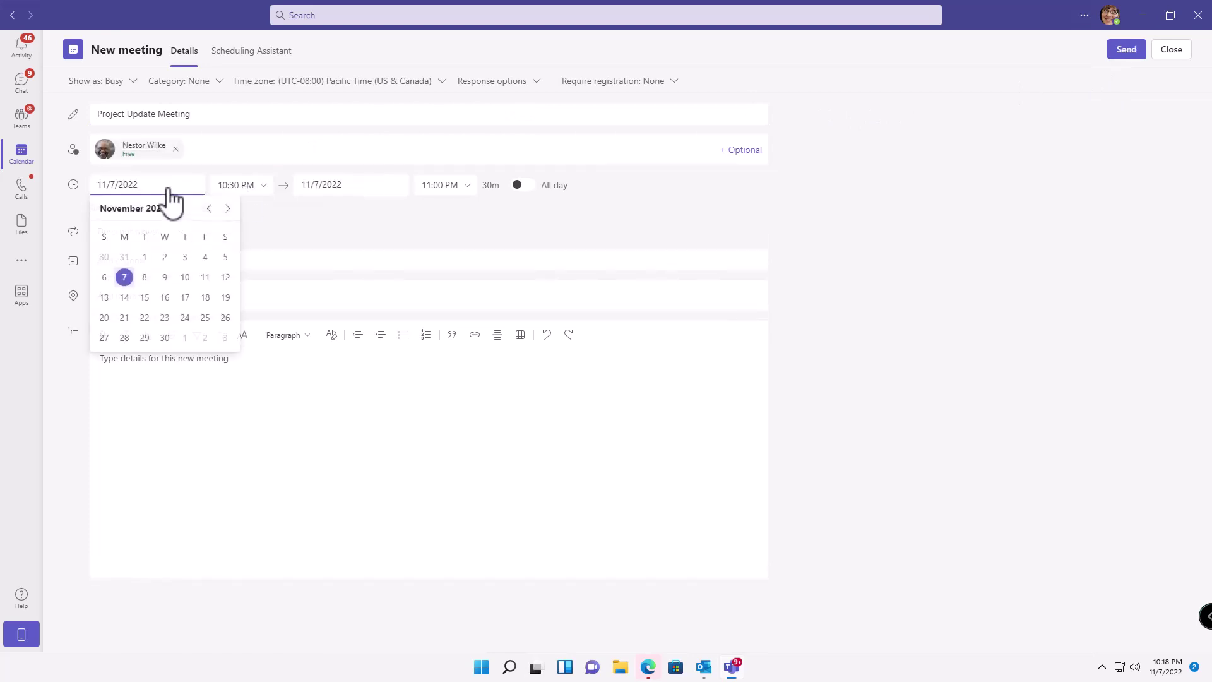
click(124, 298)
click(266, 190)
scroll(265, 252, up, 10)
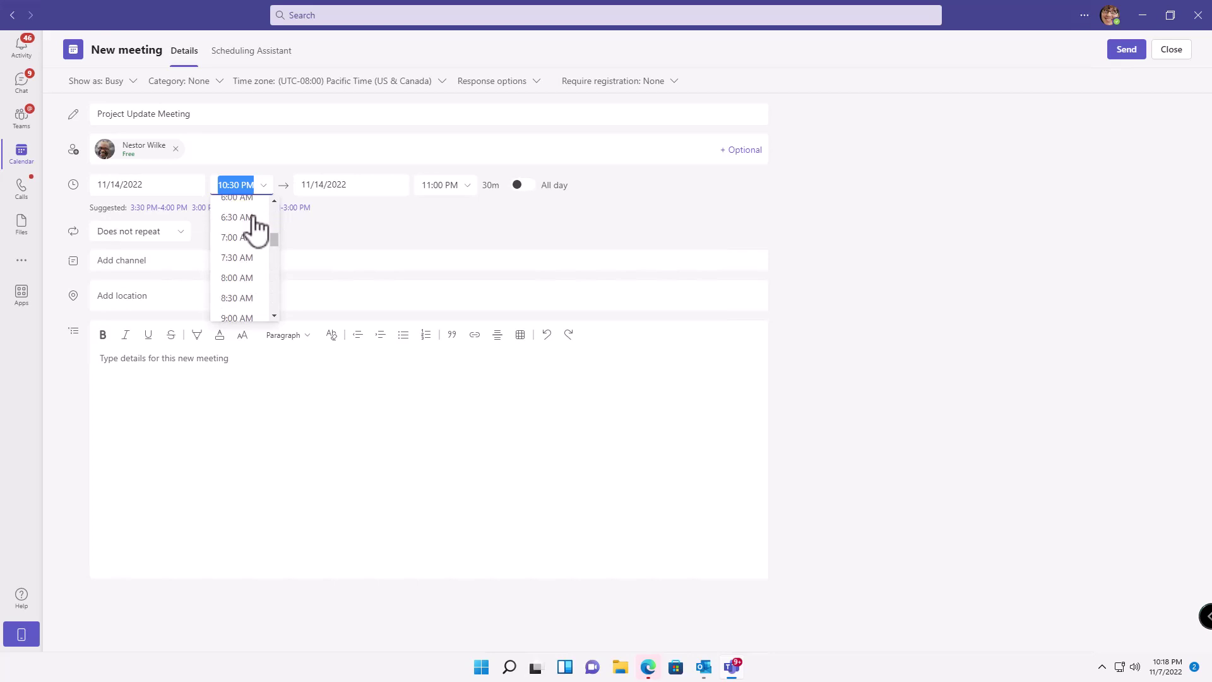
click(236, 298)
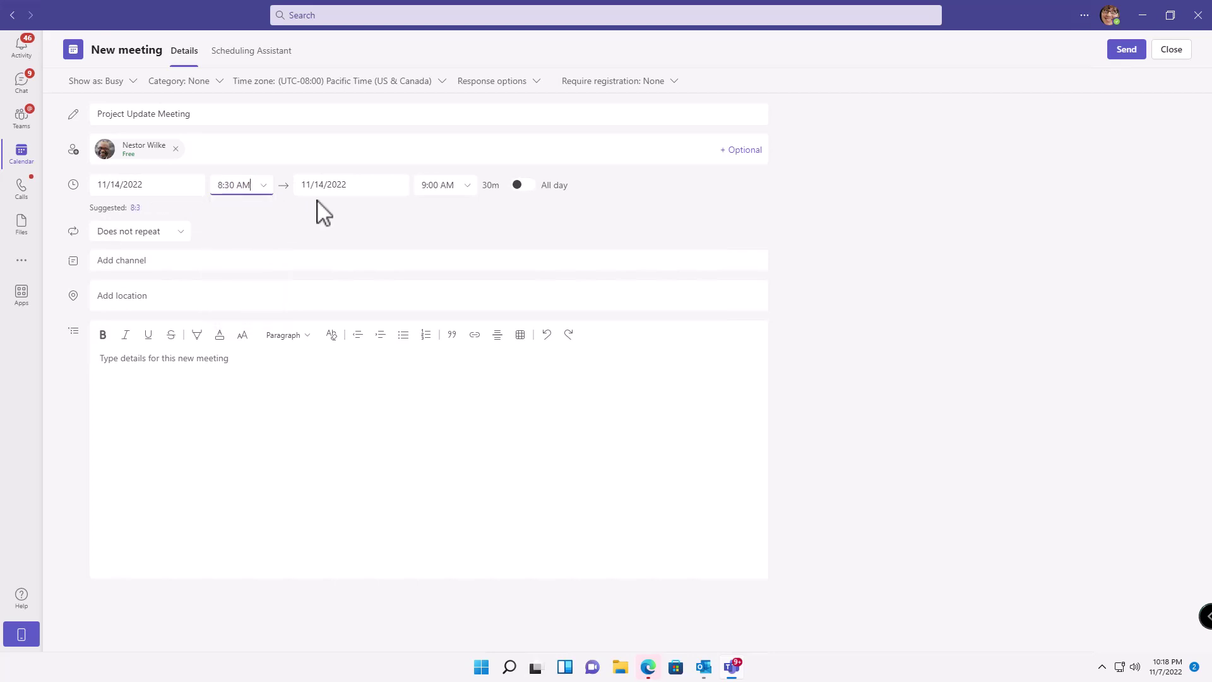
click(476, 189)
click(453, 292)
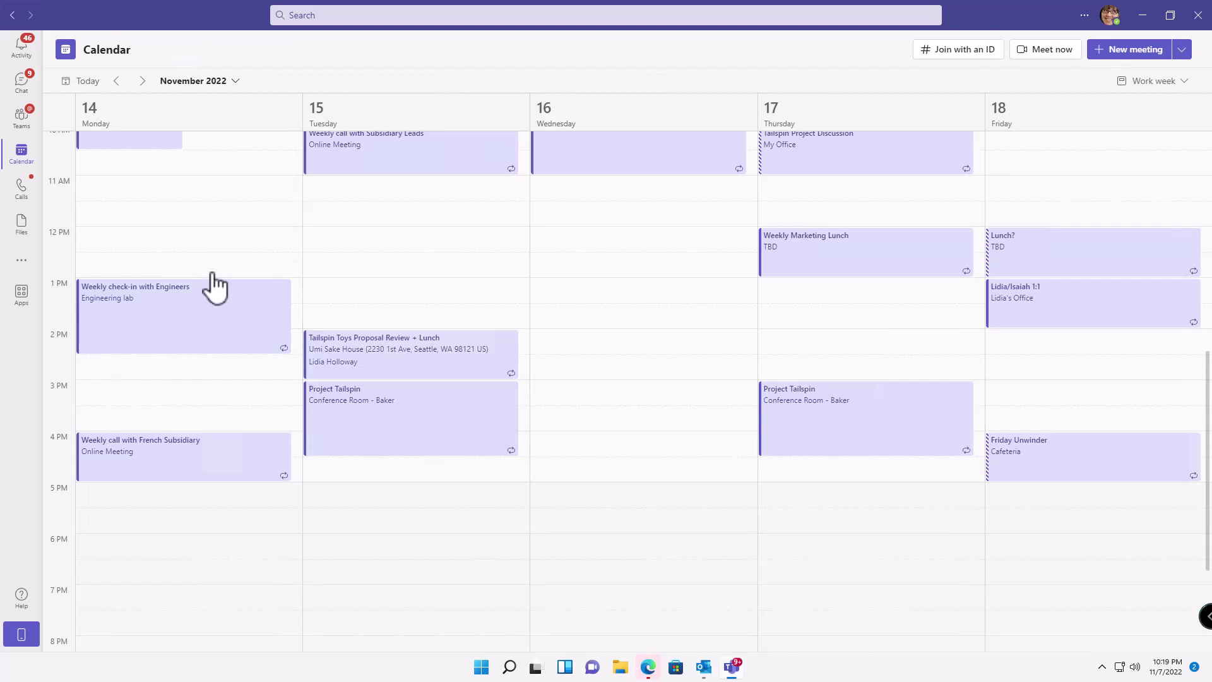
Open the Project Update Meeting on Monday, November 14 for editing and bring up its meeting options.
scroll(190, 259, up, 1)
scroll(181, 256, up, 1)
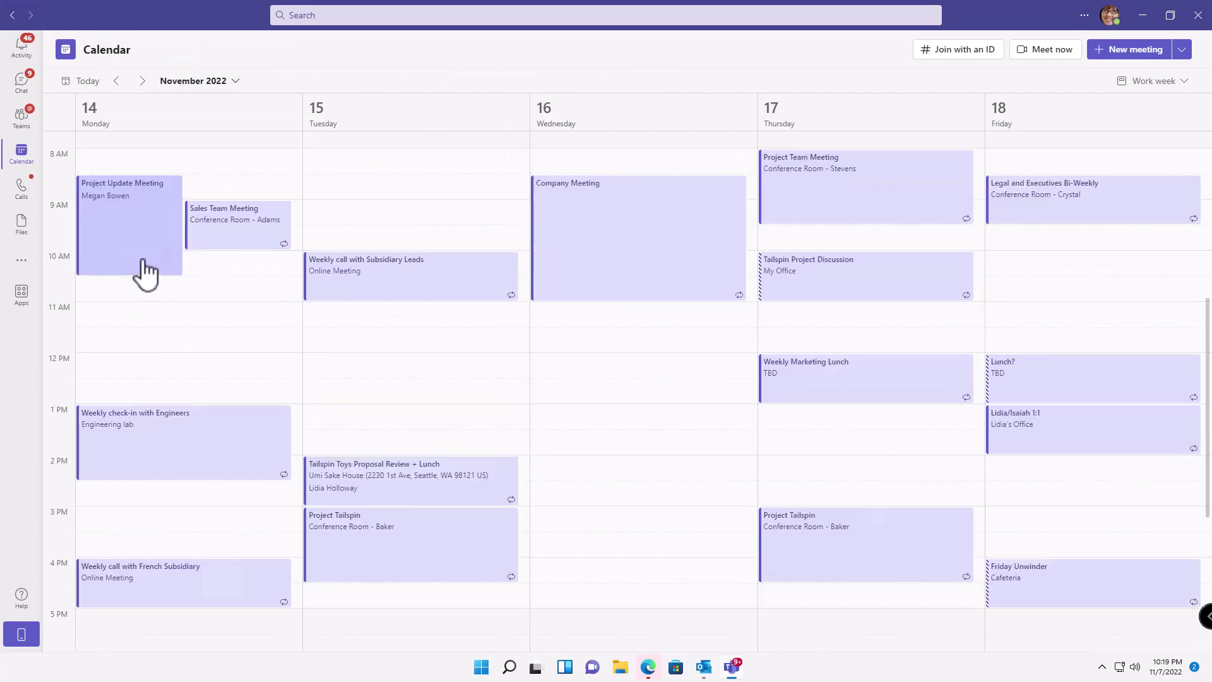
click(126, 229)
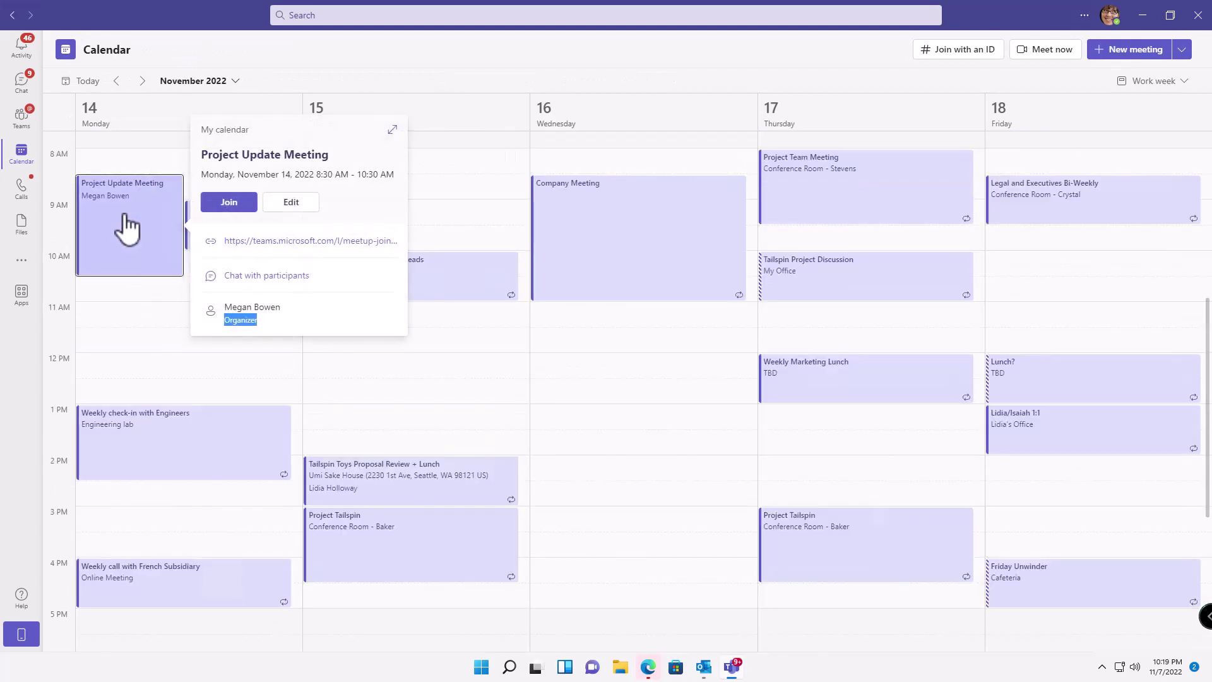
click(296, 203)
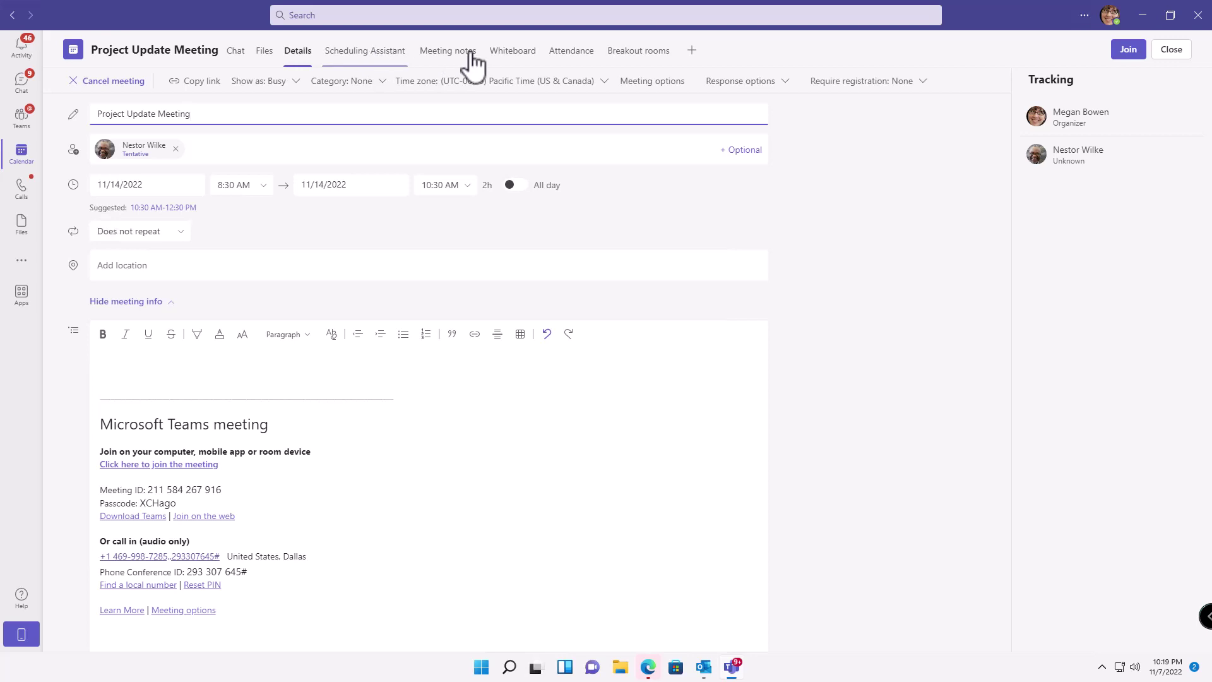
click(646, 82)
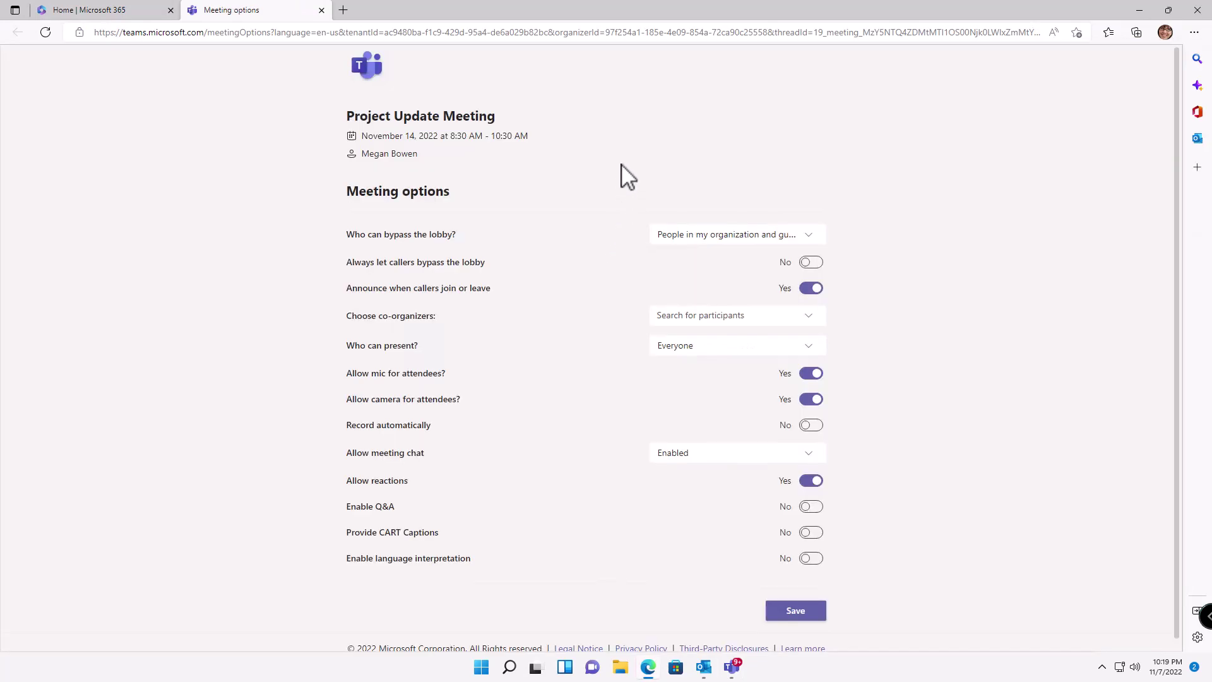
Assign the invited attendee as co-organizer in the meeting options.
scroll(694, 221, down, 1)
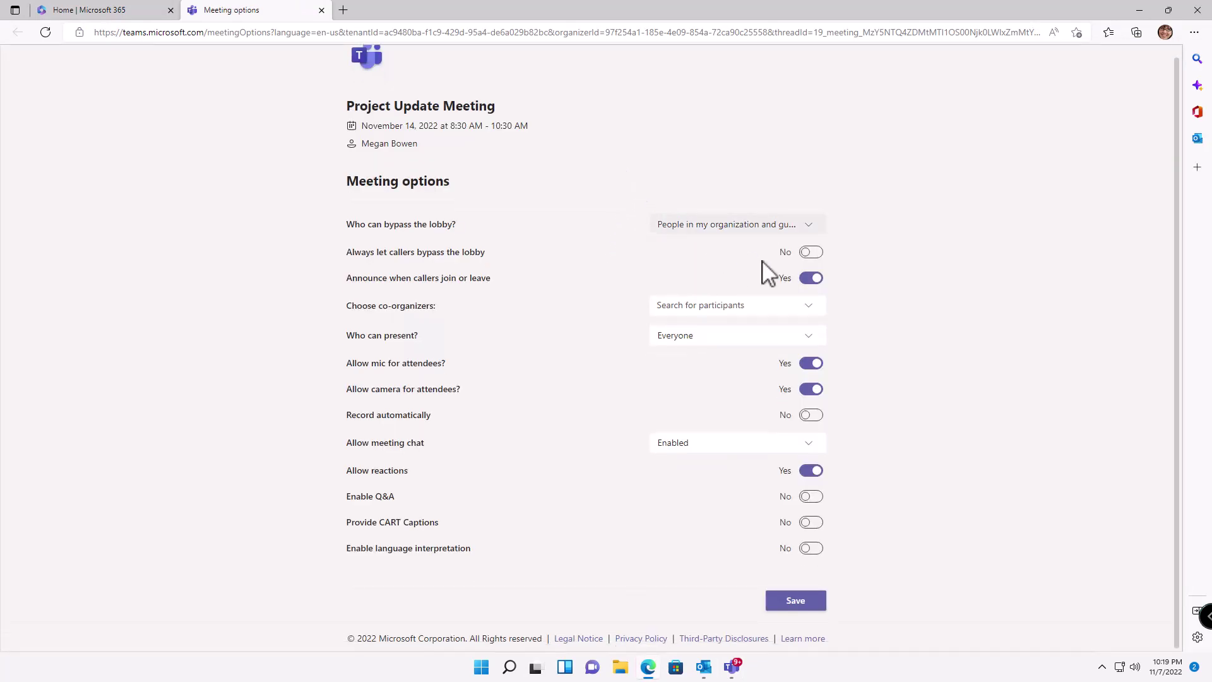
click(814, 315)
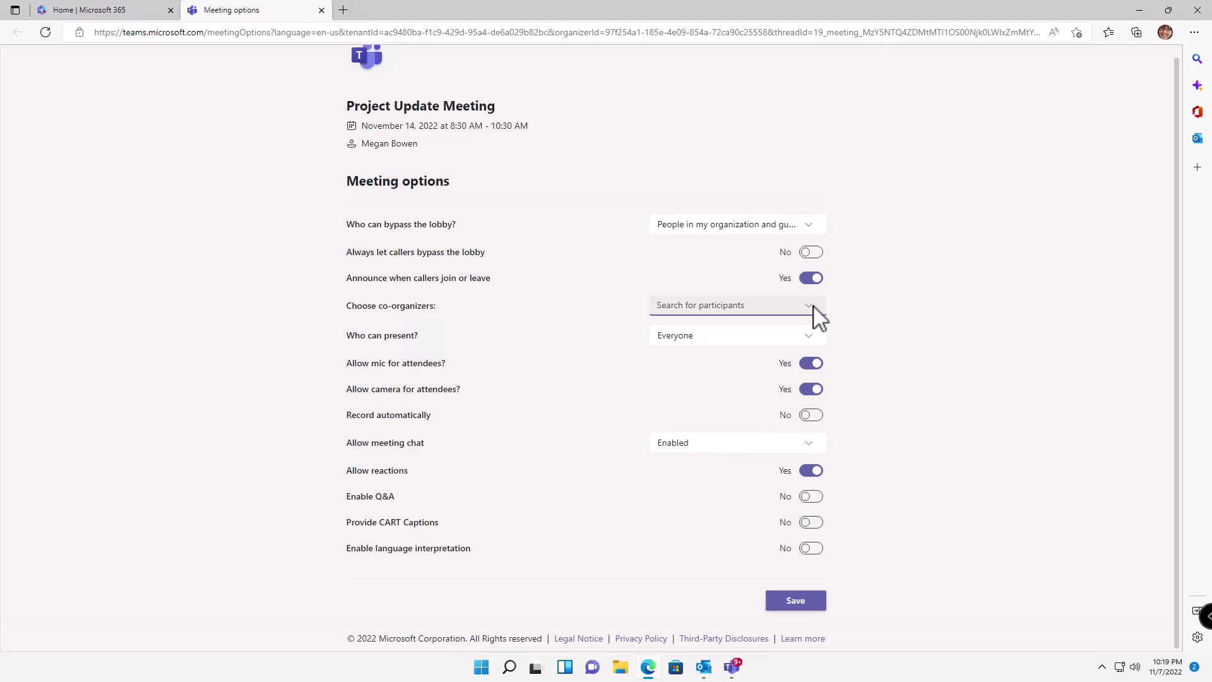
text(ne)
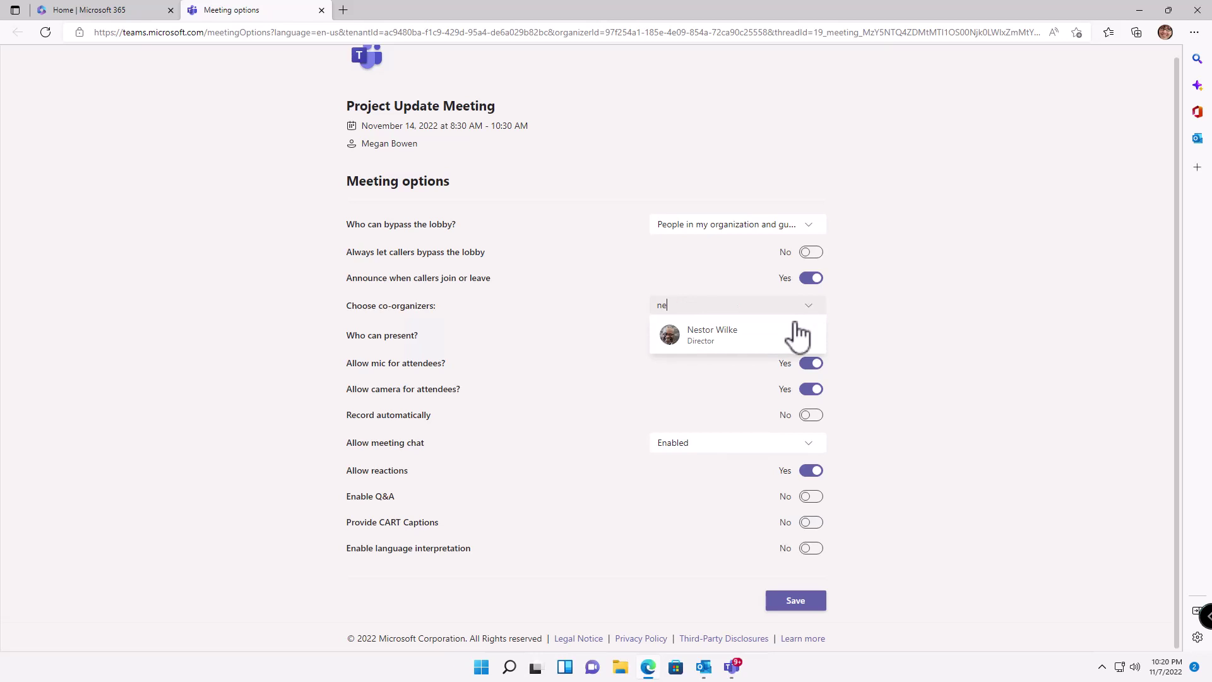
click(797, 333)
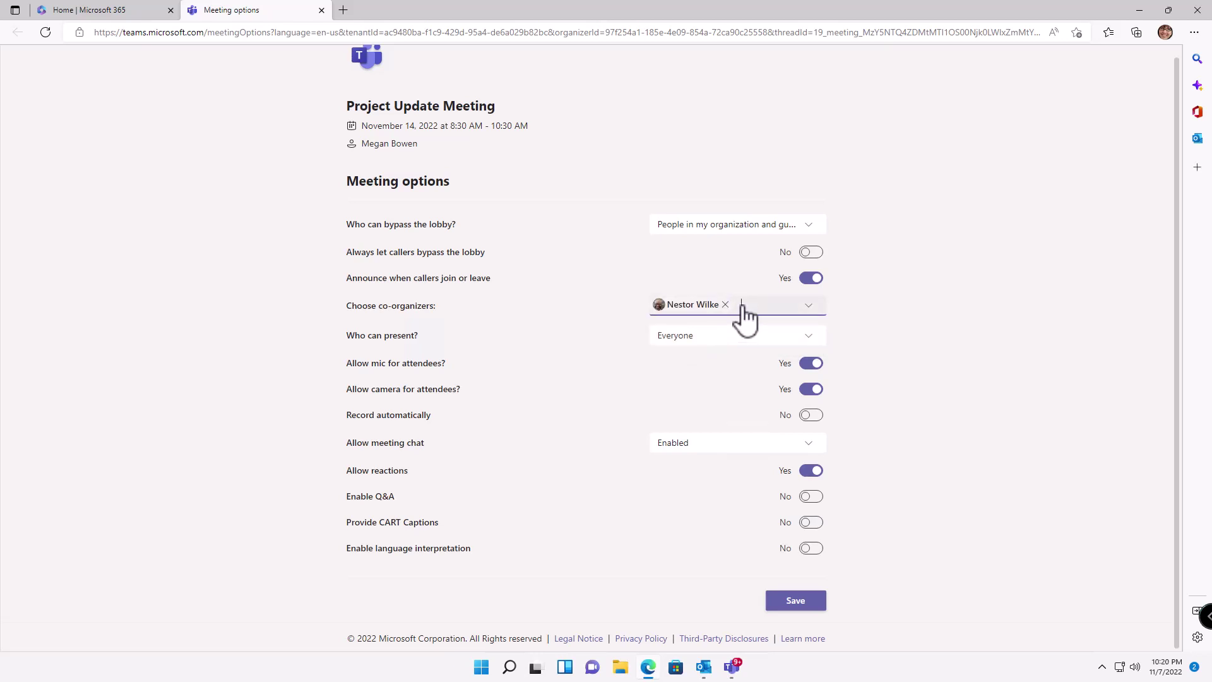
text(patti)
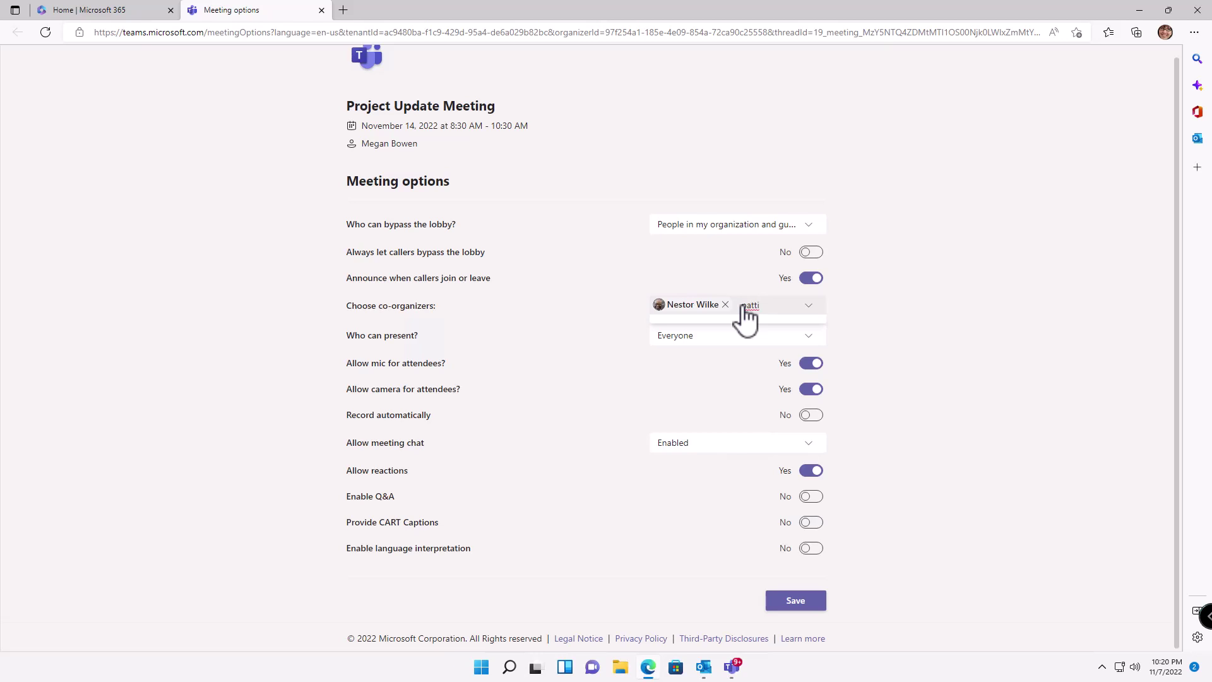
key(BackSpace)
key(BackSpace)
key(BackSpace)
key(BackSpace)
key(BackSpace)
key(BackSpace)
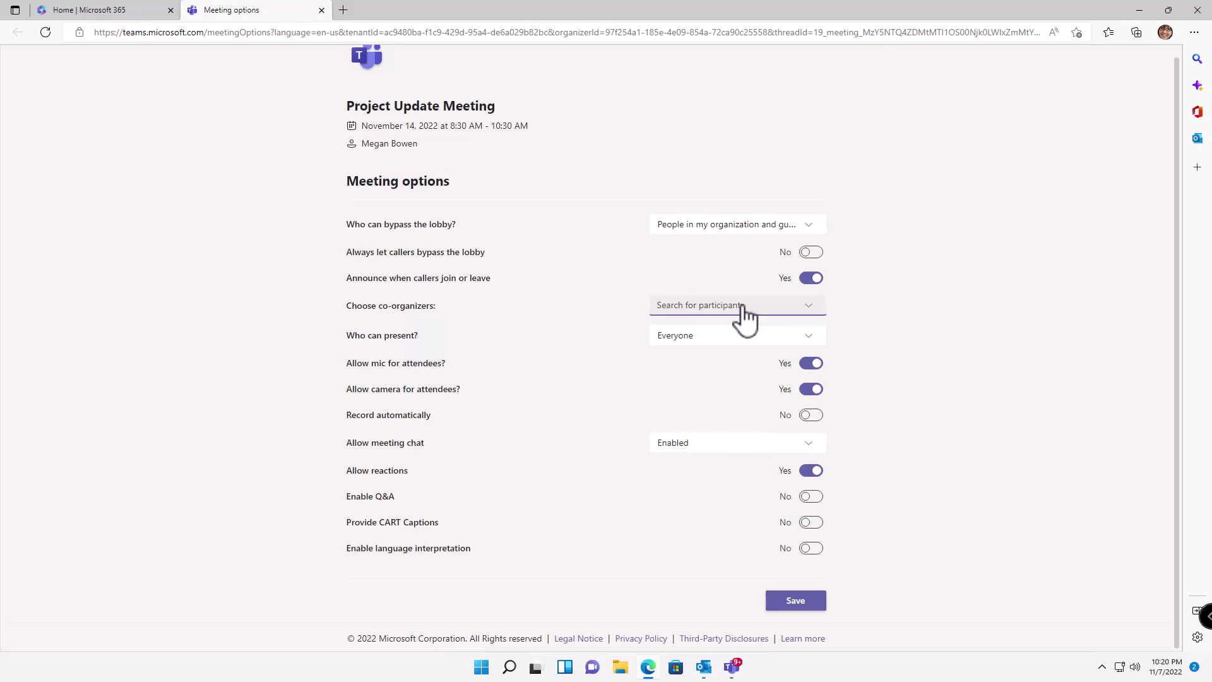
text(ne)
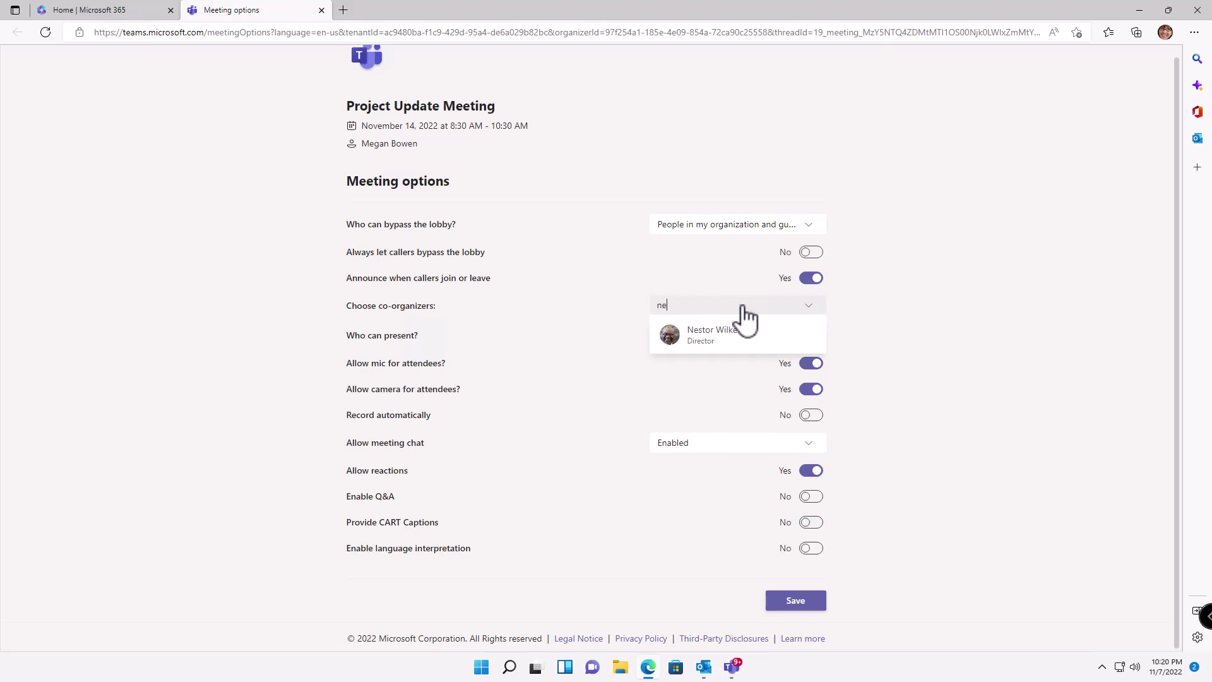
click(734, 345)
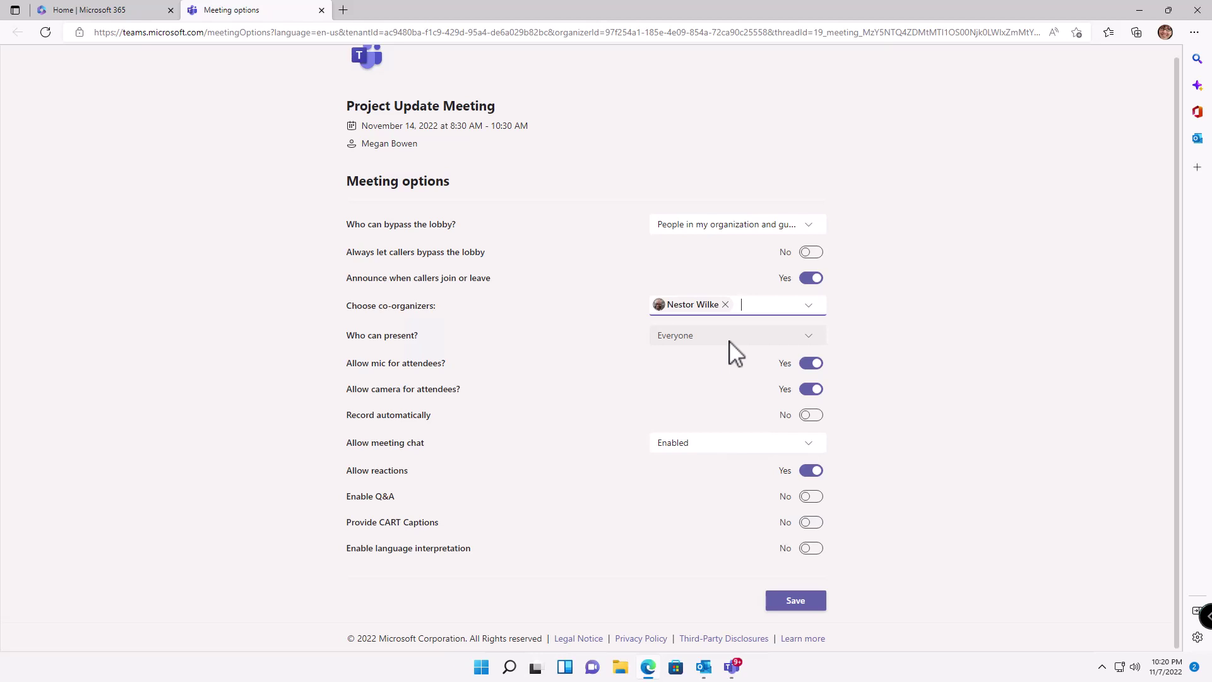
Disallow mic and camera for attendees, save the meeting options, and close the options page.
click(811, 363)
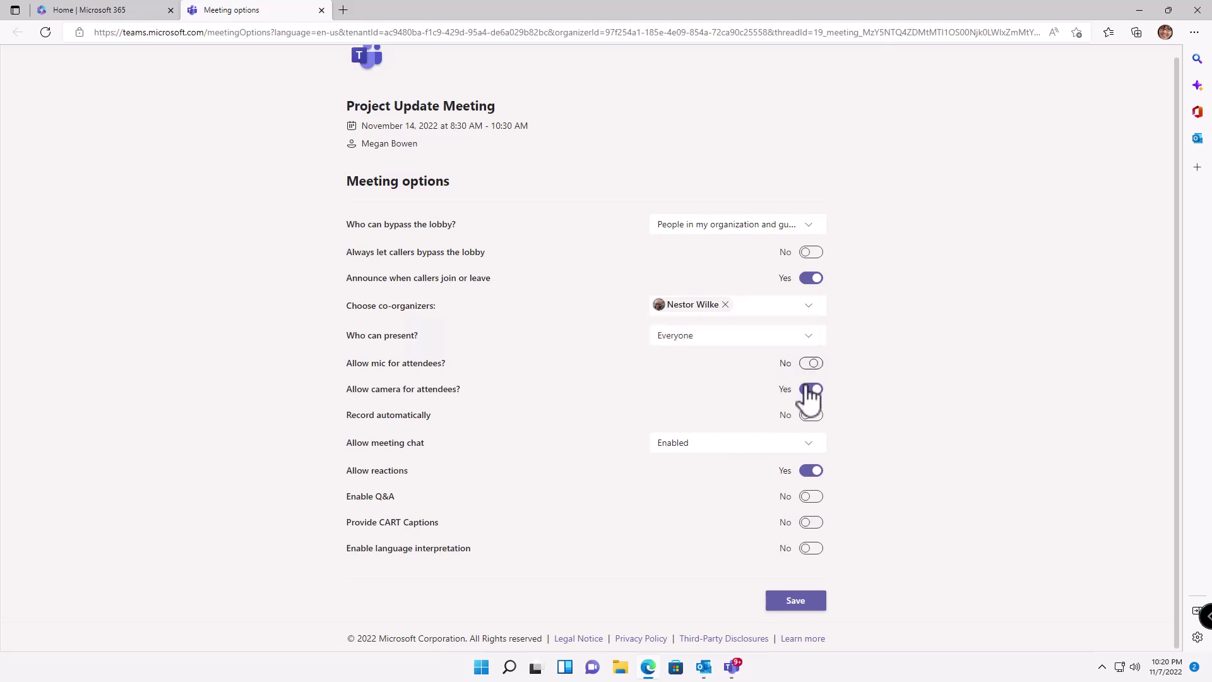
click(811, 391)
click(820, 601)
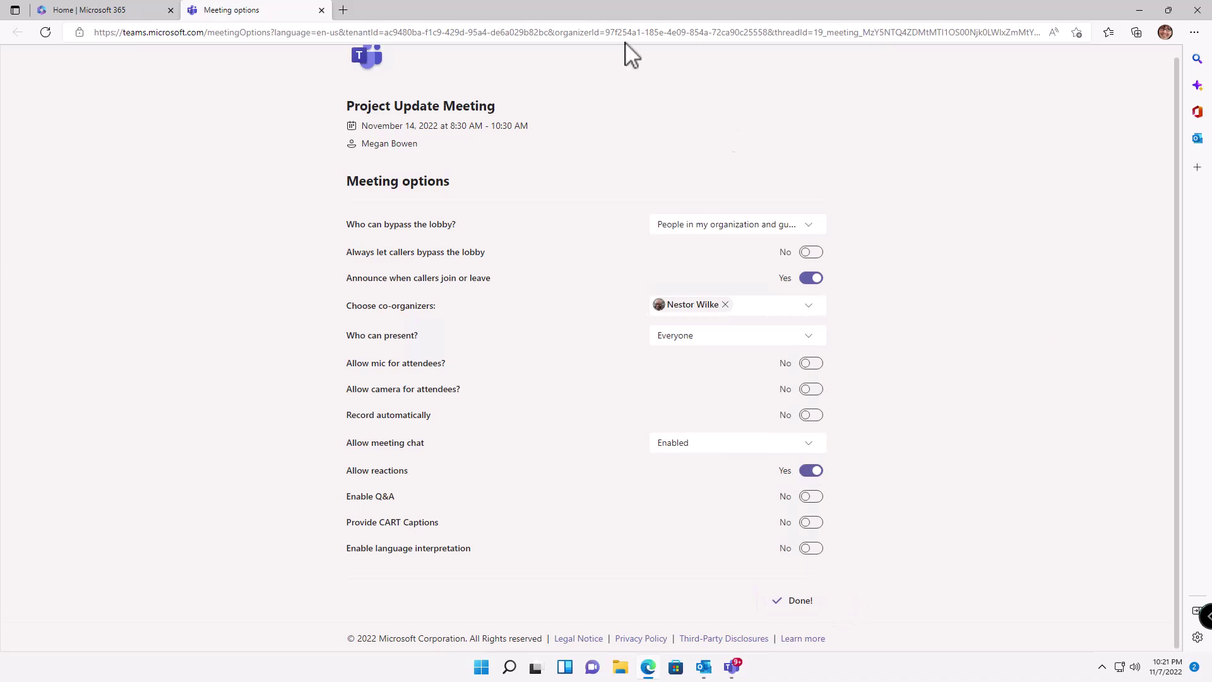
click(321, 10)
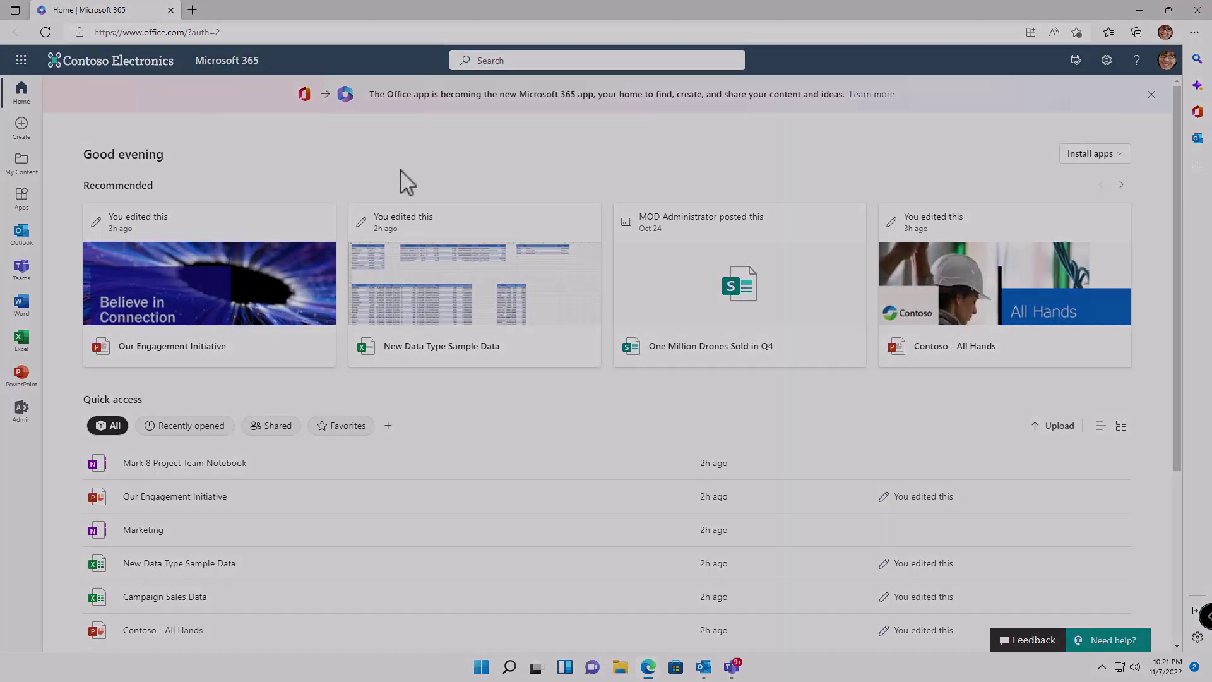